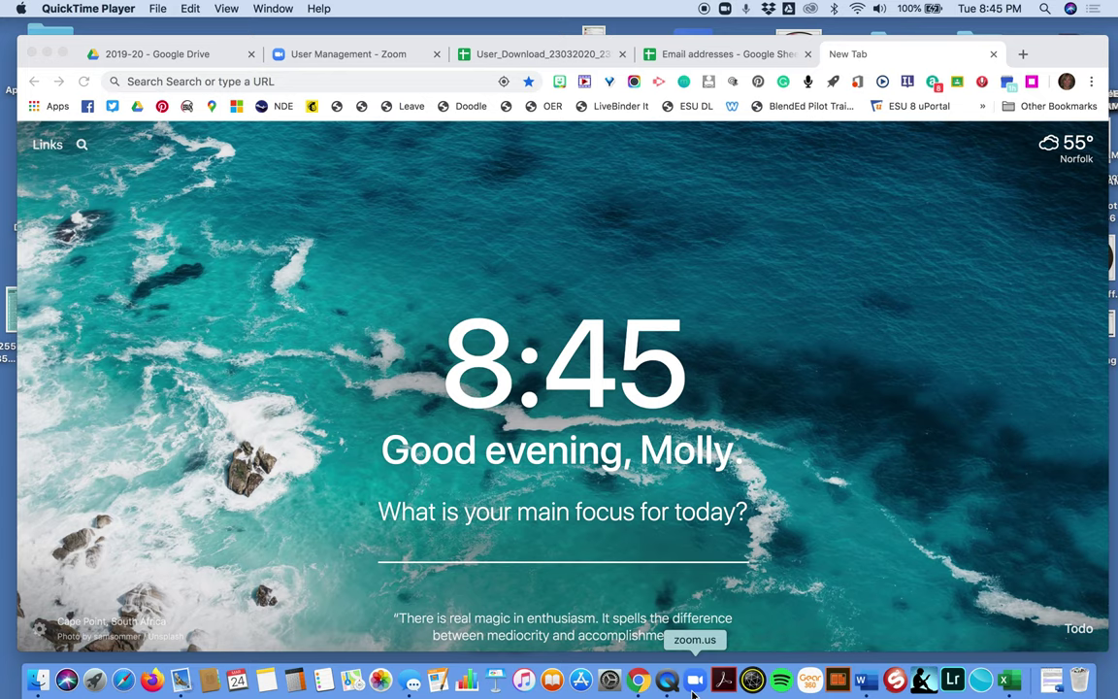
Step: Search for 'zoom' in Spotlight, then launch the Zoom app from its Dock icon
{"action": "left_click", "coordinate": [1045, 12]}
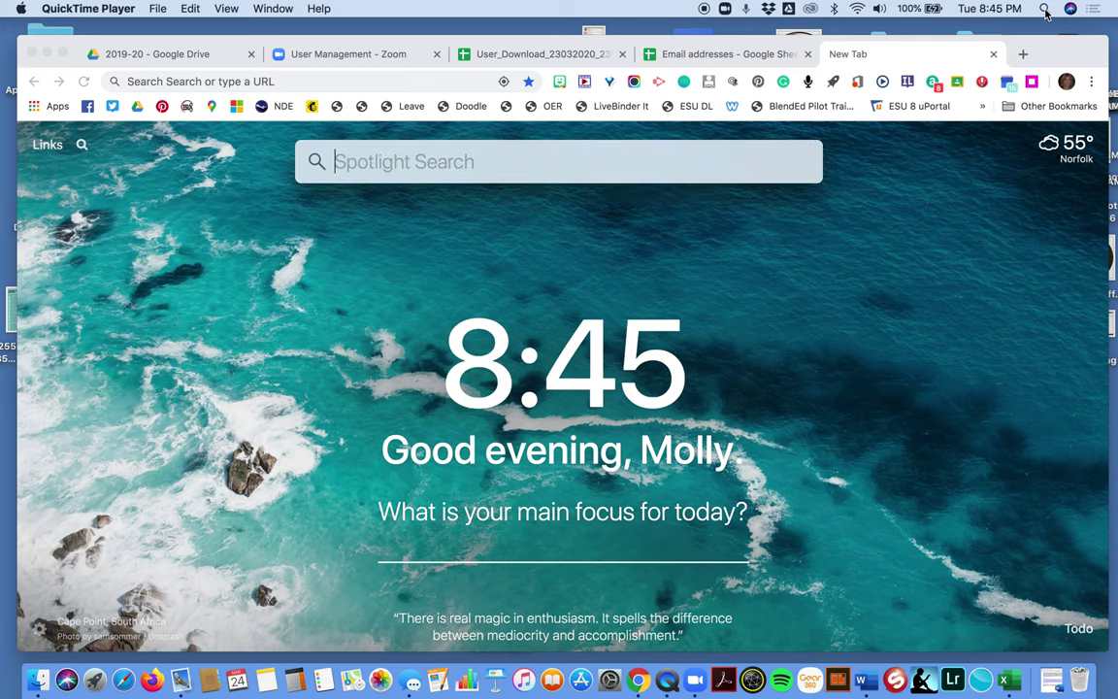
{"action": "type", "text": "zoom"}
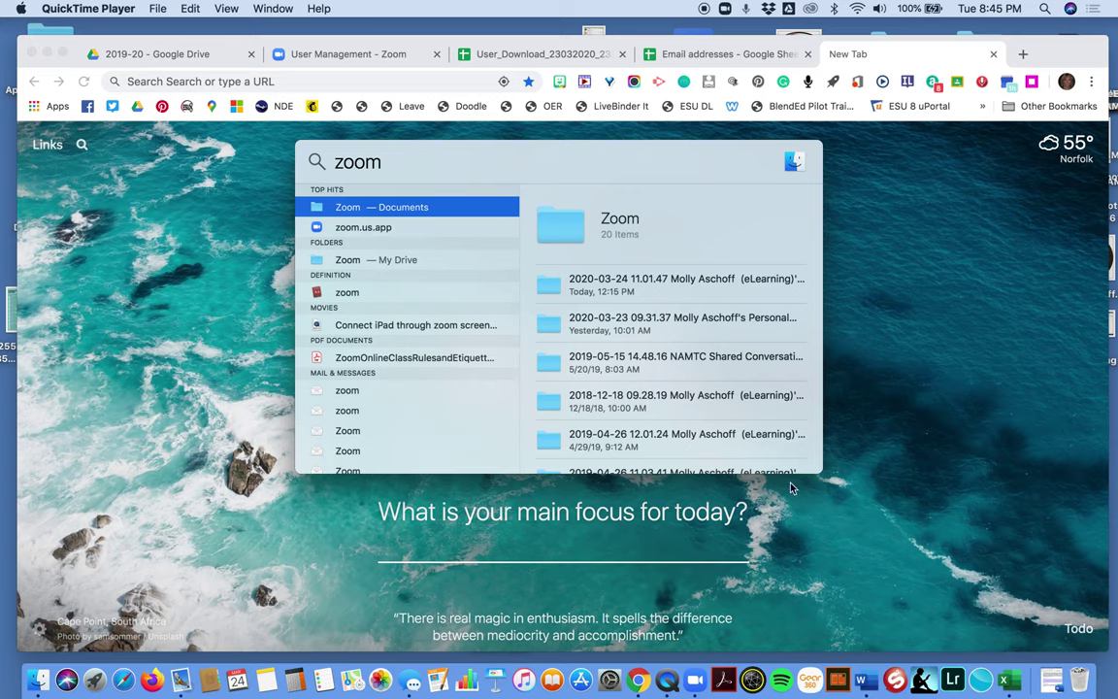
{"action": "left_click", "coordinate": [776, 514]}
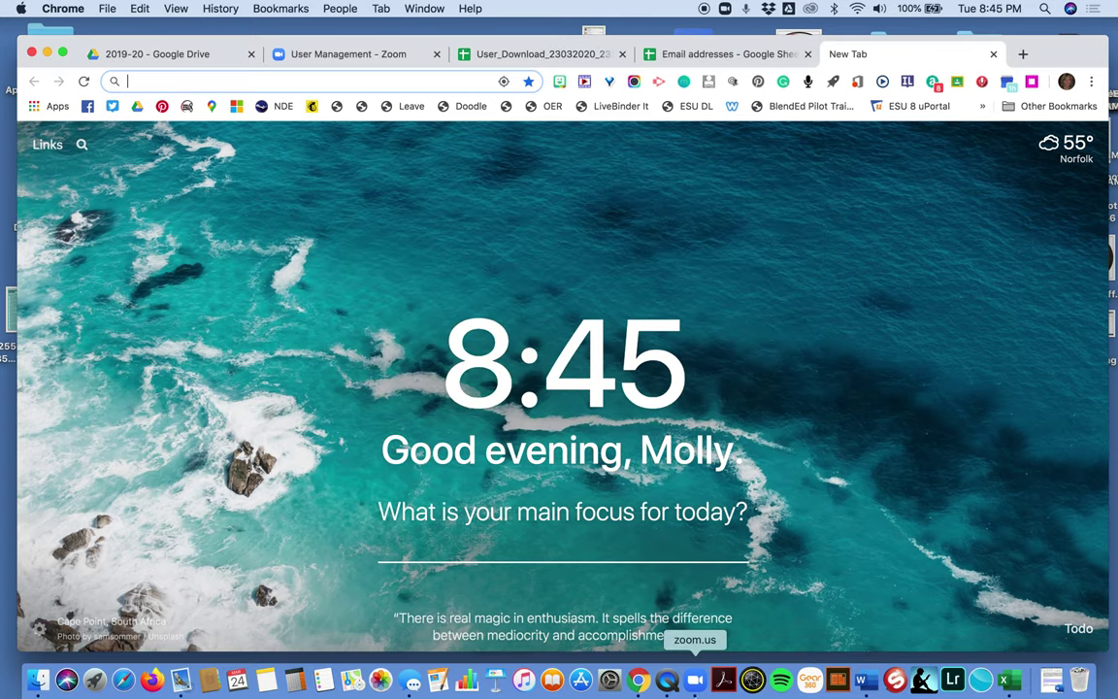
{"action": "right_click", "coordinate": [695, 683]}
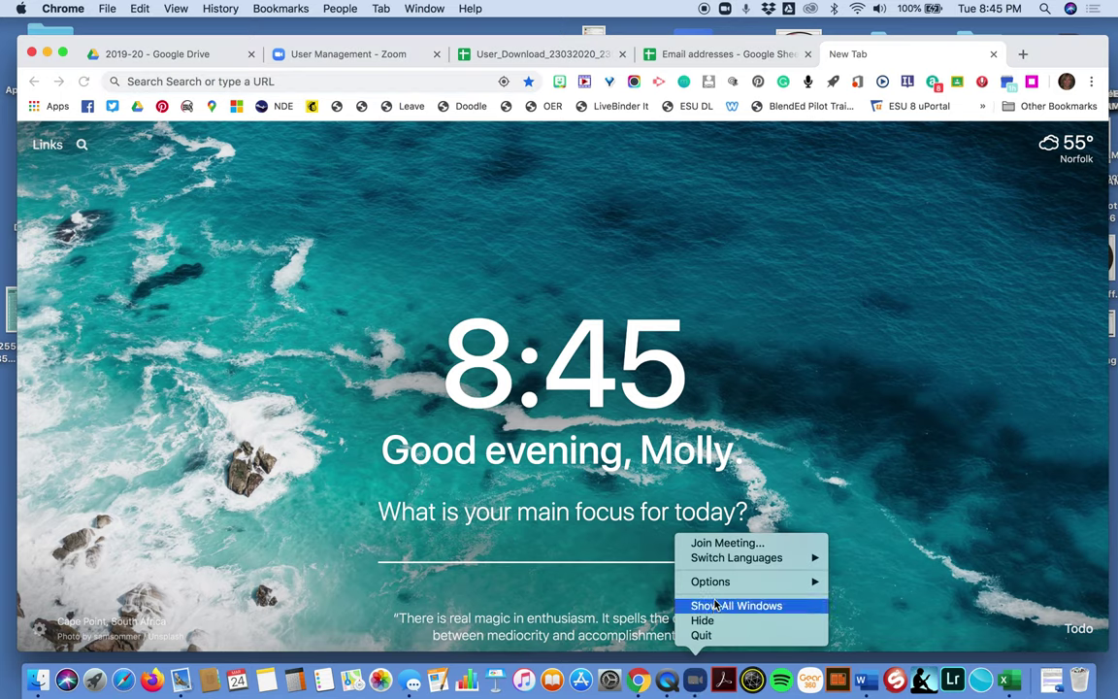
{"action": "mouse_move", "coordinate": [717, 585]}
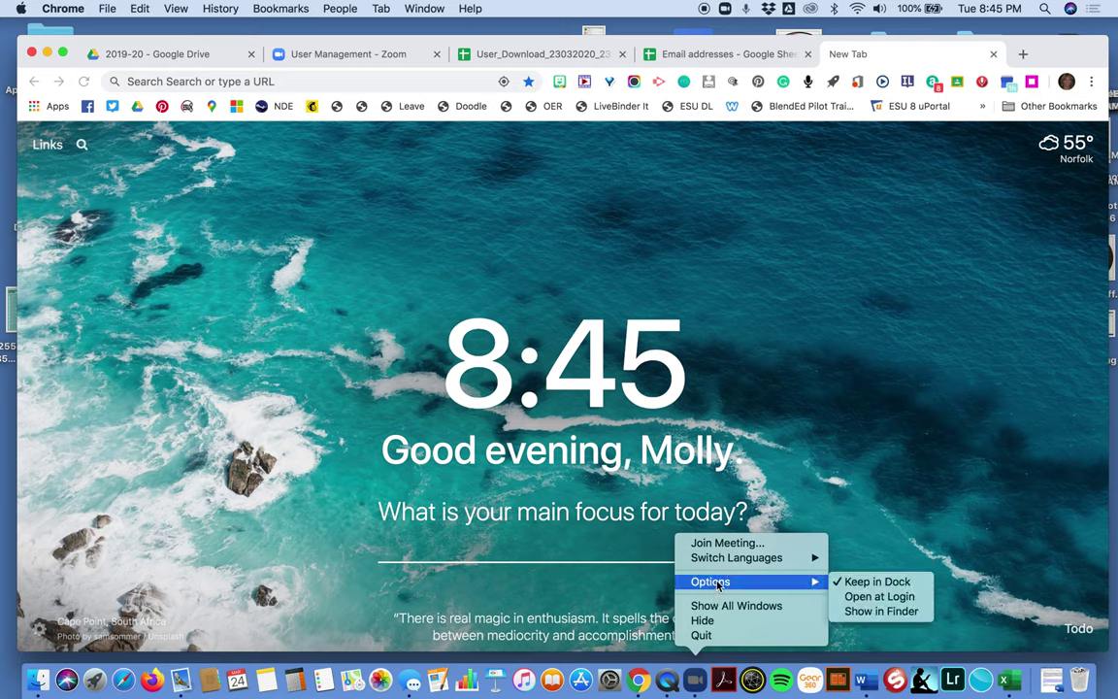
{"action": "left_click", "coordinate": [714, 472]}
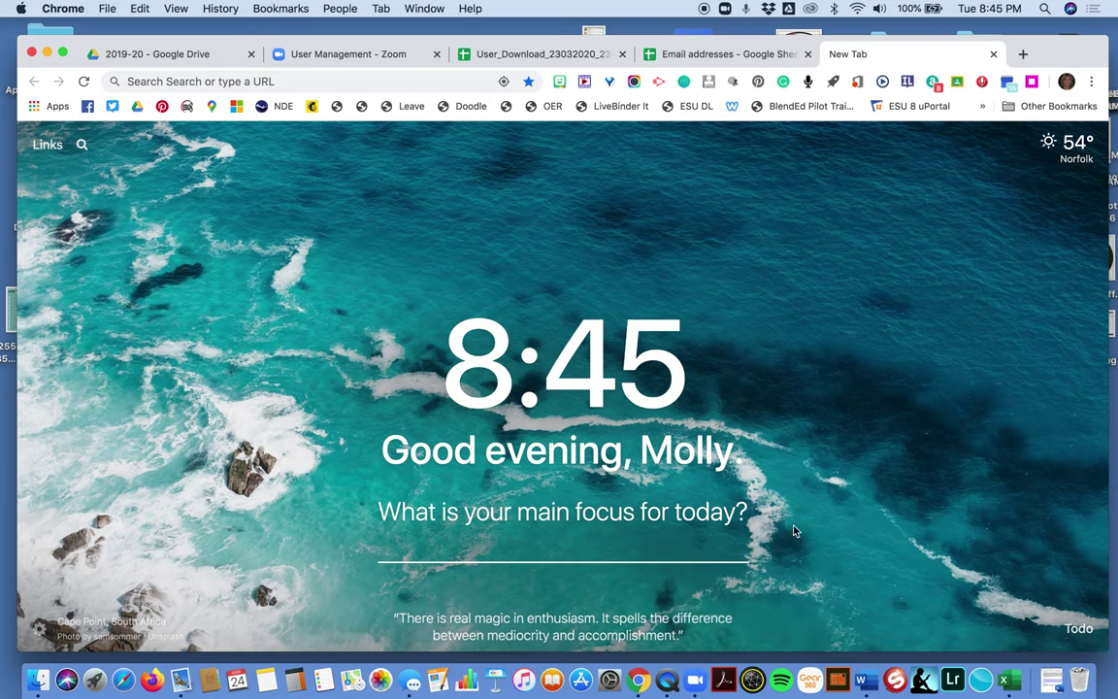
{"action": "left_click", "coordinate": [695, 684]}
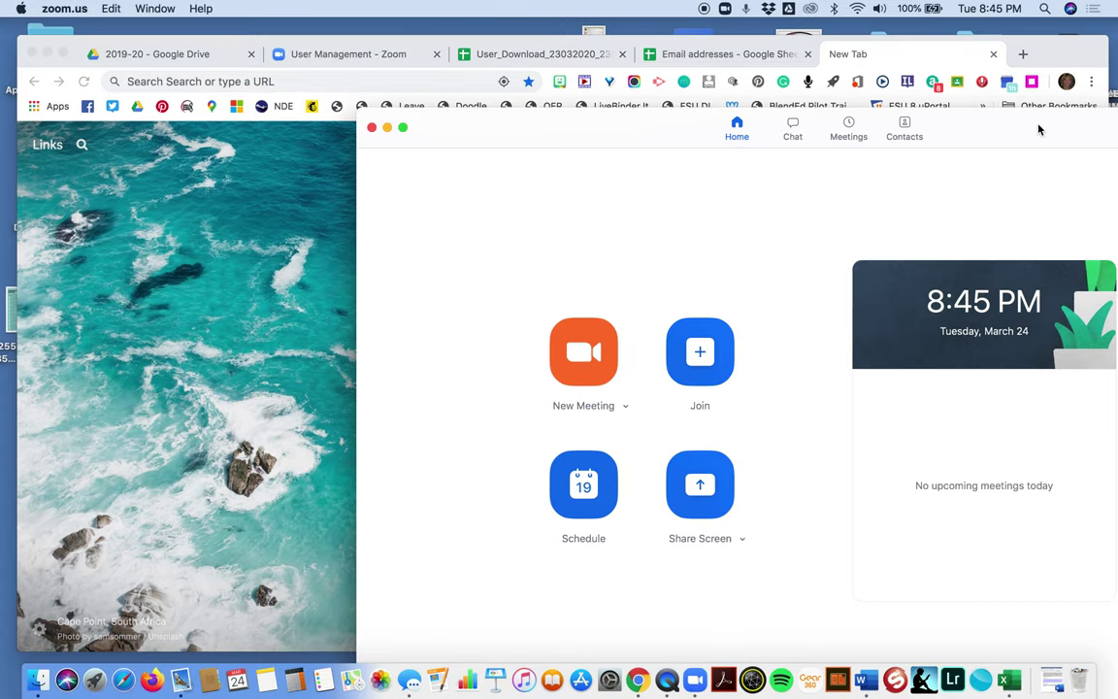
Step: Enlarge the Zoom home window and move it up and to the left
{"action": "double_click", "coordinate": [934, 117]}
{"action": "left_click_drag", "start_coordinate": [854, 102], "coordinate": [754, 73]}
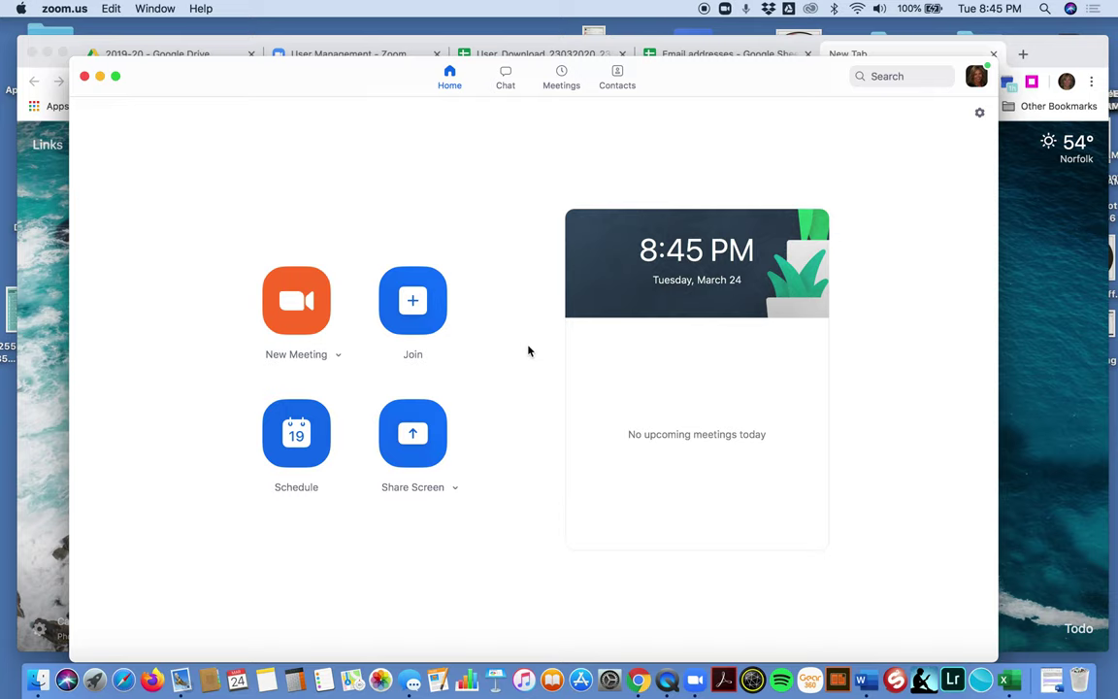
Step: Start a new scheduled meeting and set its topic to '7th Grade Science Class'
{"action": "left_click", "coordinate": [297, 440]}
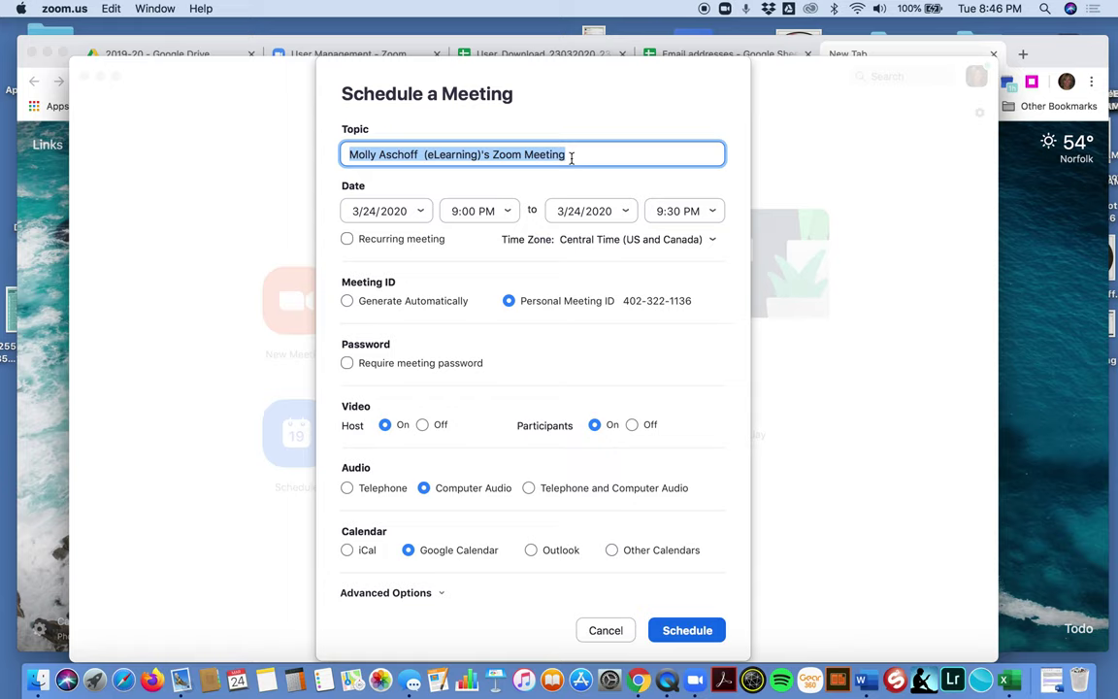
{"action": "left_click_drag", "start_coordinate": [570, 159], "coordinate": [345, 153]}
{"action": "type", "text": "7th"}
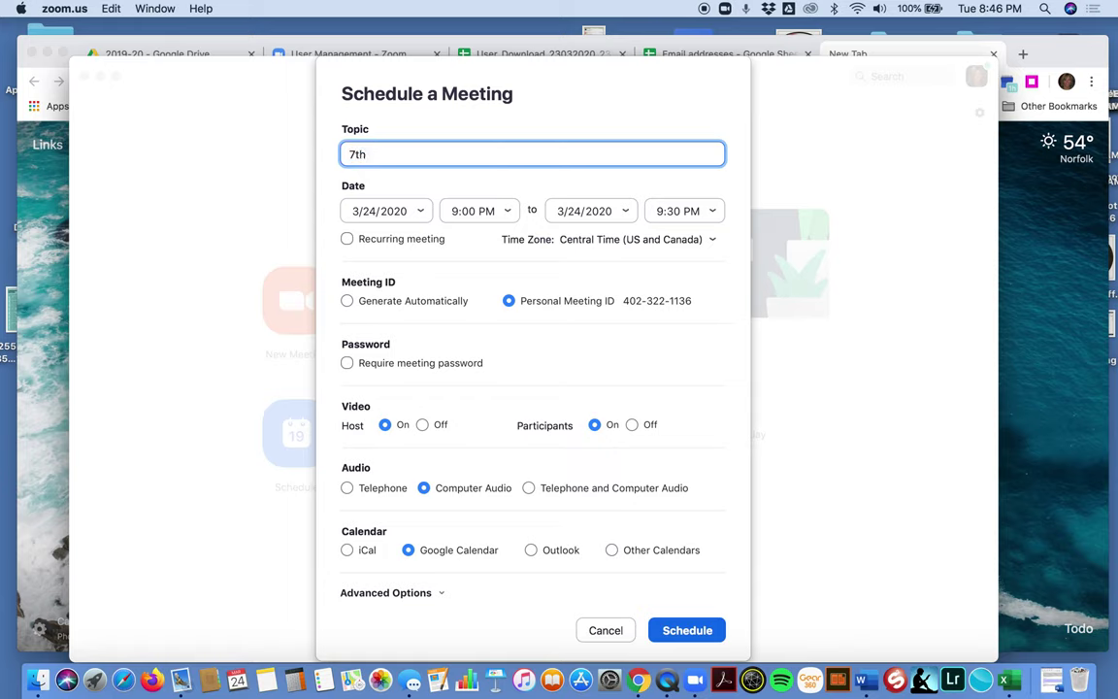
{"action": "type", "text": " Grade Scien"}
{"action": "type", "text": "ce Class"}
Step: Set the meeting for March 30, 2020, from 10:00 AM to 11:00 AM
{"action": "left_click", "coordinate": [420, 212]}
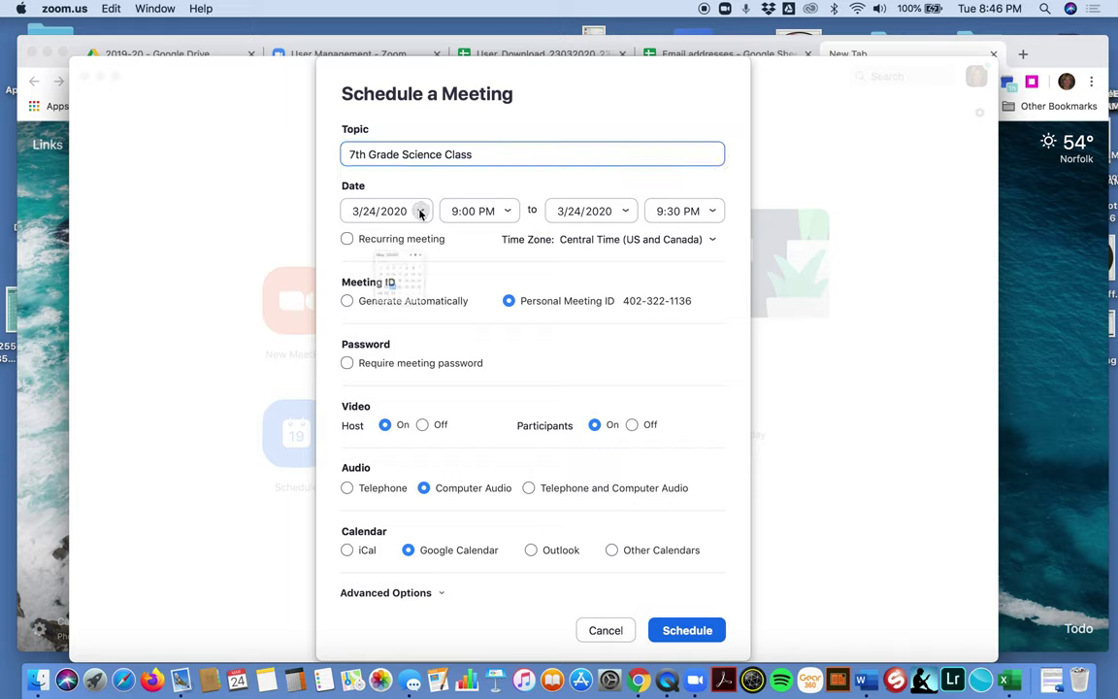
{"action": "left_click", "coordinate": [369, 315]}
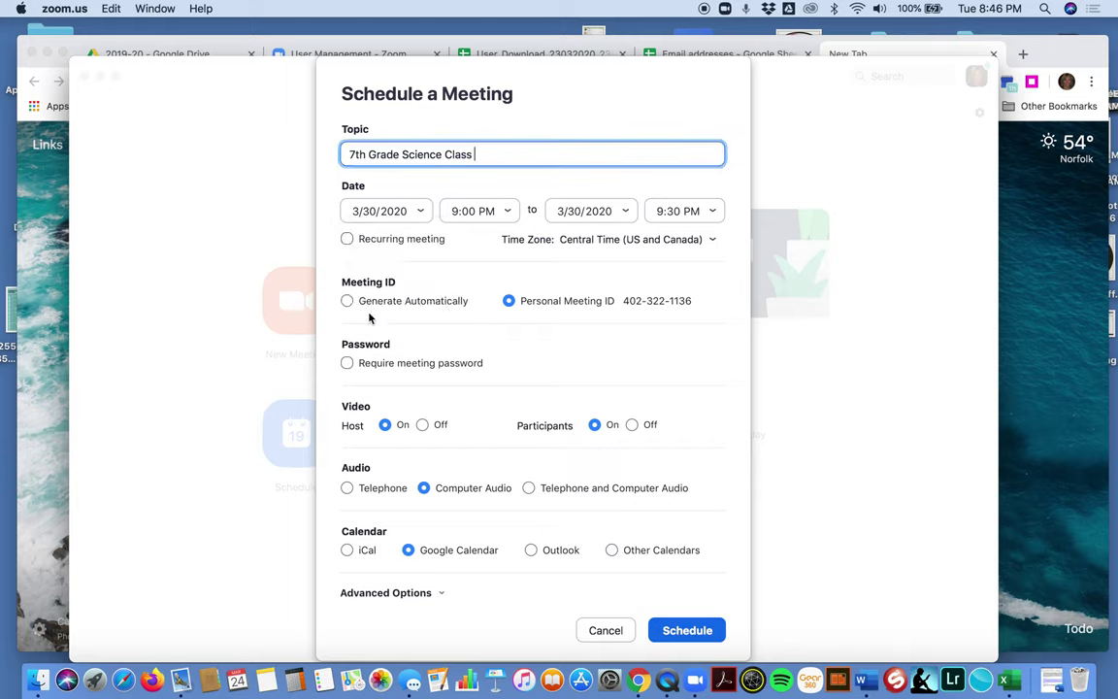
{"action": "left_click", "coordinate": [507, 211]}
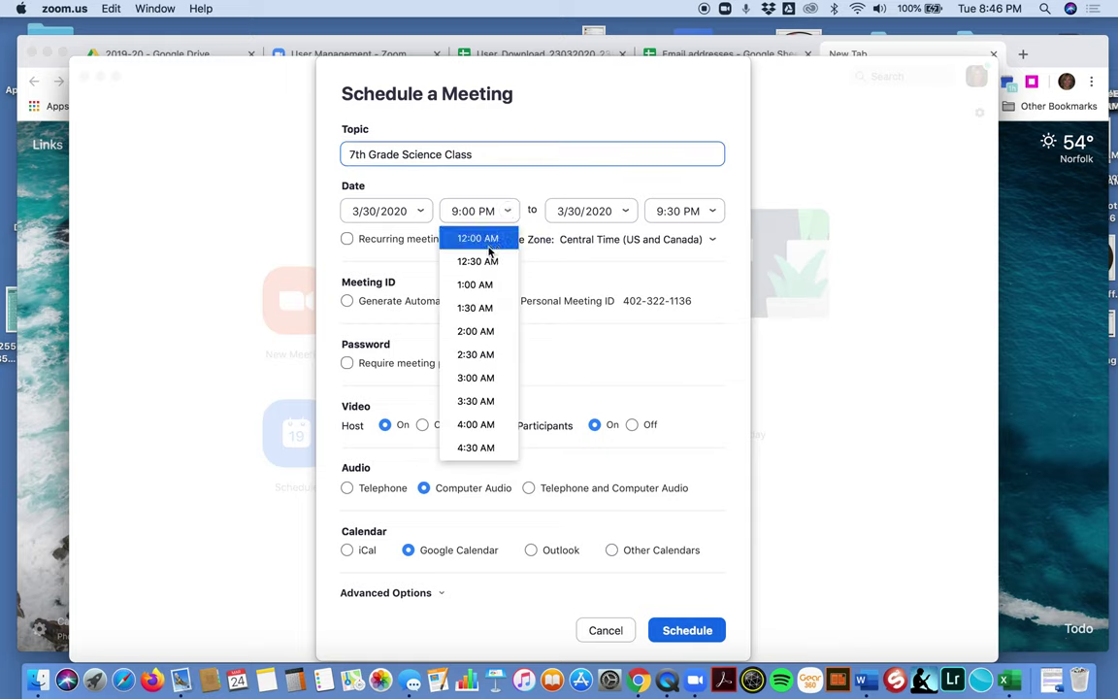
{"action": "scroll", "coordinate": [480, 362], "scroll_direction": "down", "scroll_amount": 5}
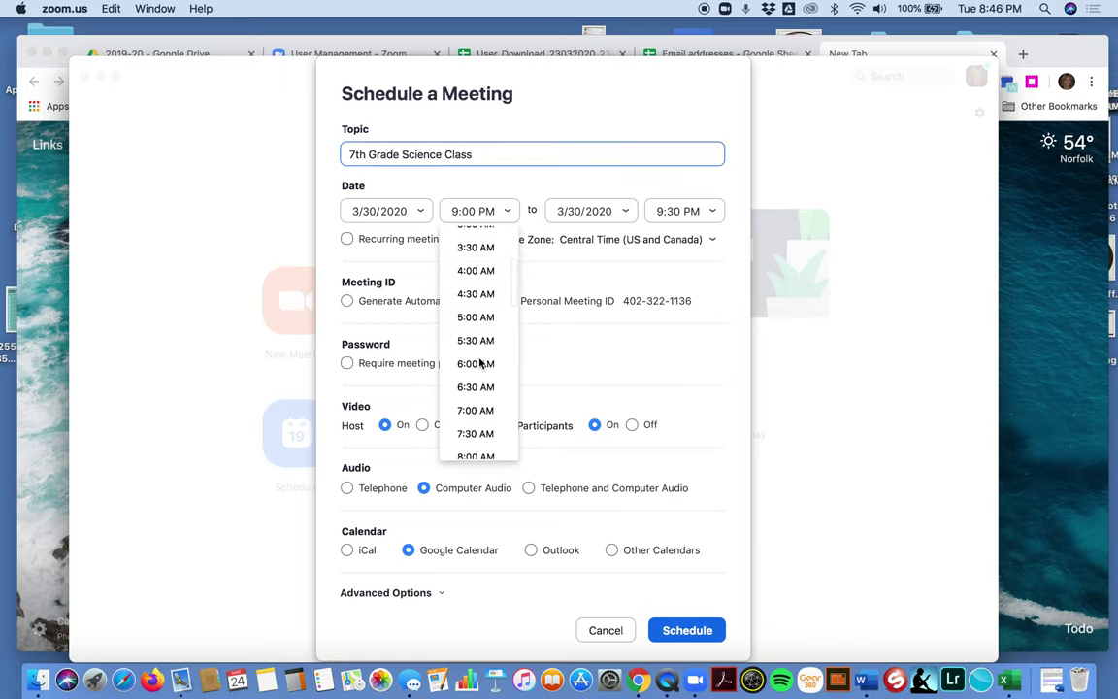
{"action": "scroll", "coordinate": [480, 363], "scroll_direction": "down", "scroll_amount": 8}
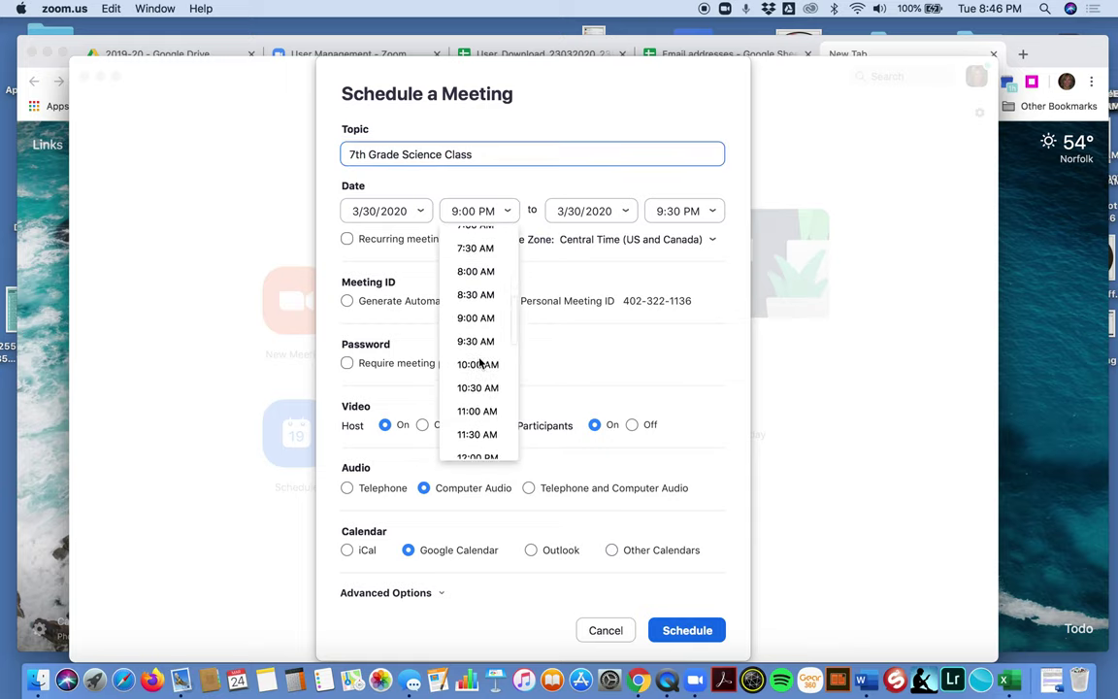
{"action": "left_click", "coordinate": [480, 364]}
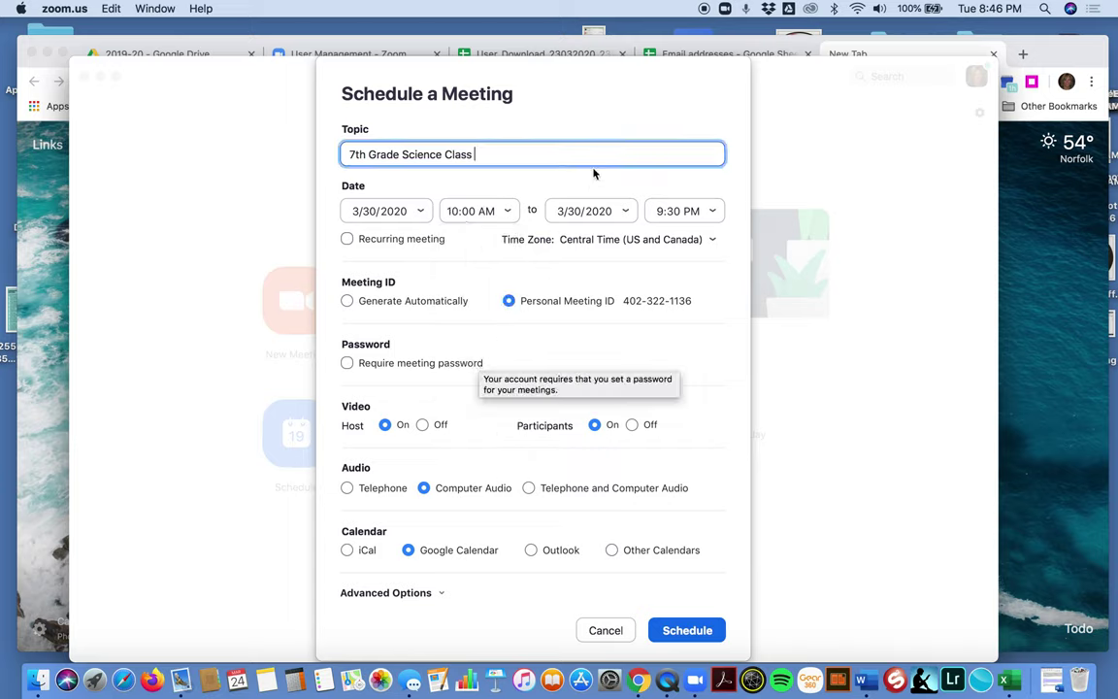
{"action": "left_click", "coordinate": [714, 213]}
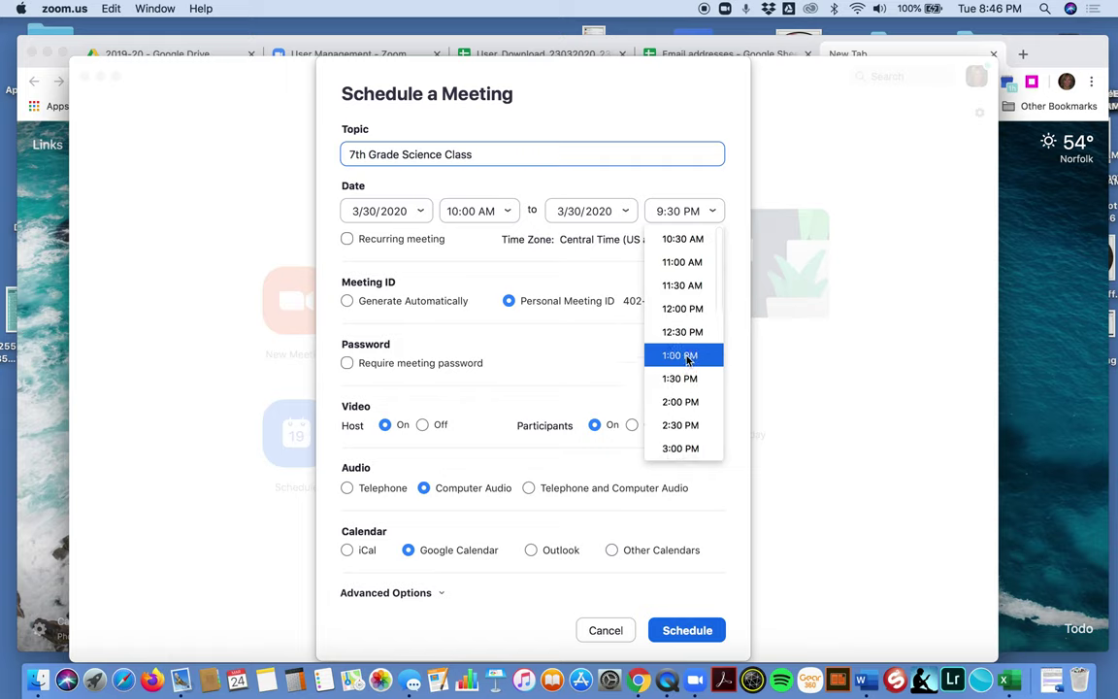
{"action": "left_click", "coordinate": [689, 262]}
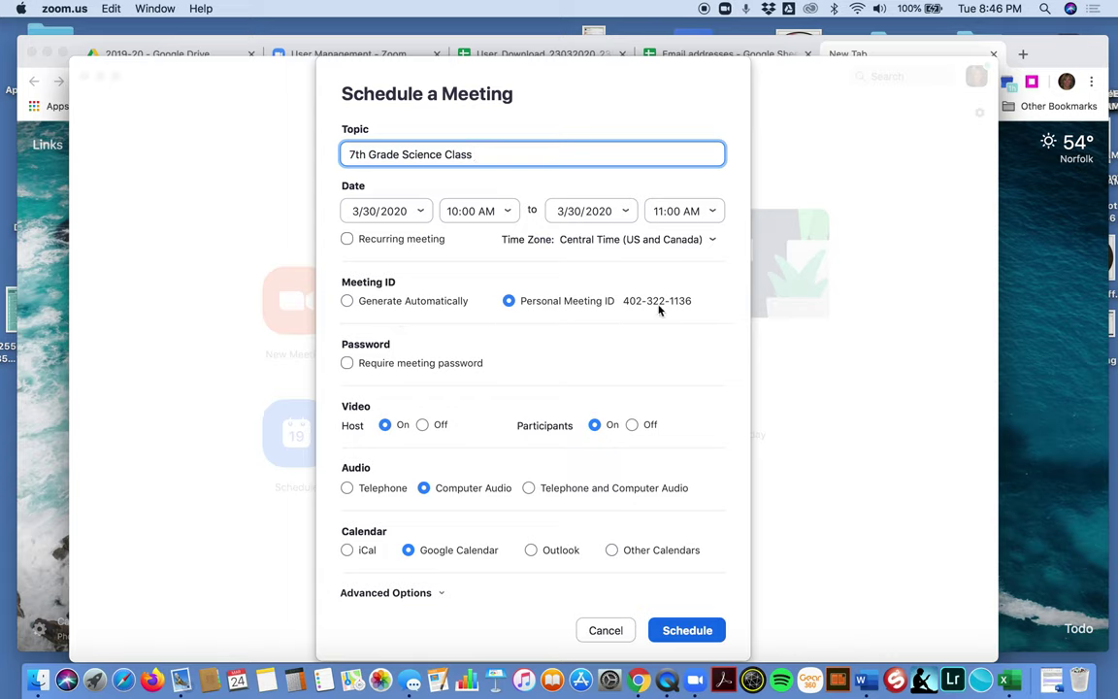
Step: Use an auto-generated meeting ID, host and participant video on, Computer Audio, then schedule
{"action": "left_click", "coordinate": [347, 302]}
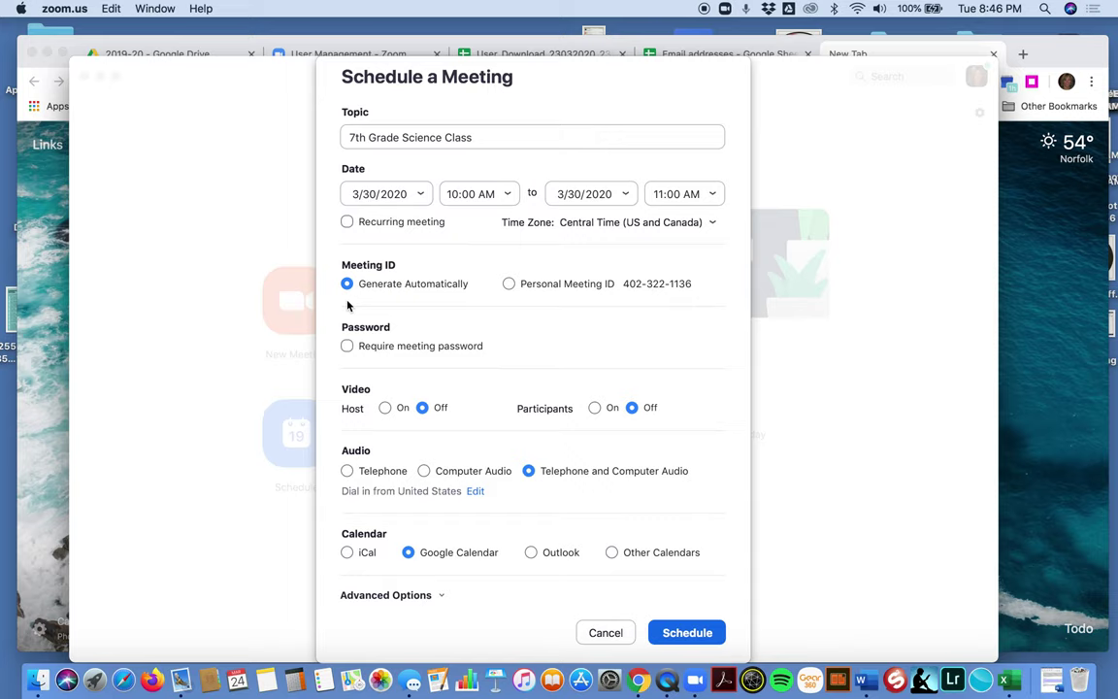
{"action": "mouse_move", "coordinate": [349, 347]}
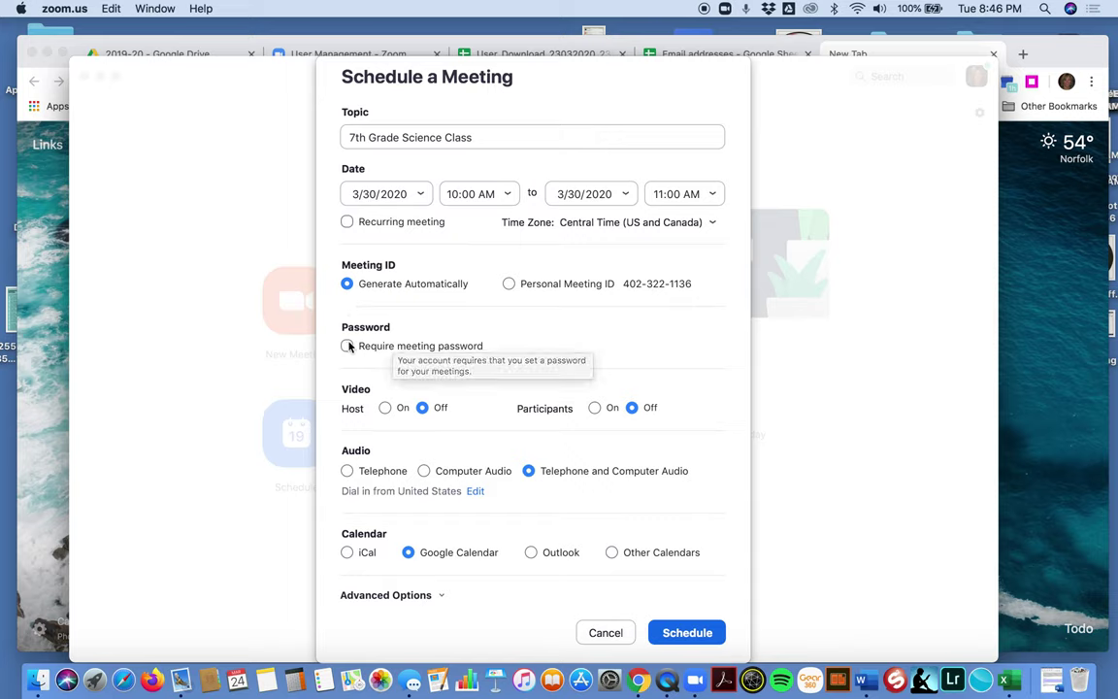
{"action": "left_click", "coordinate": [387, 409]}
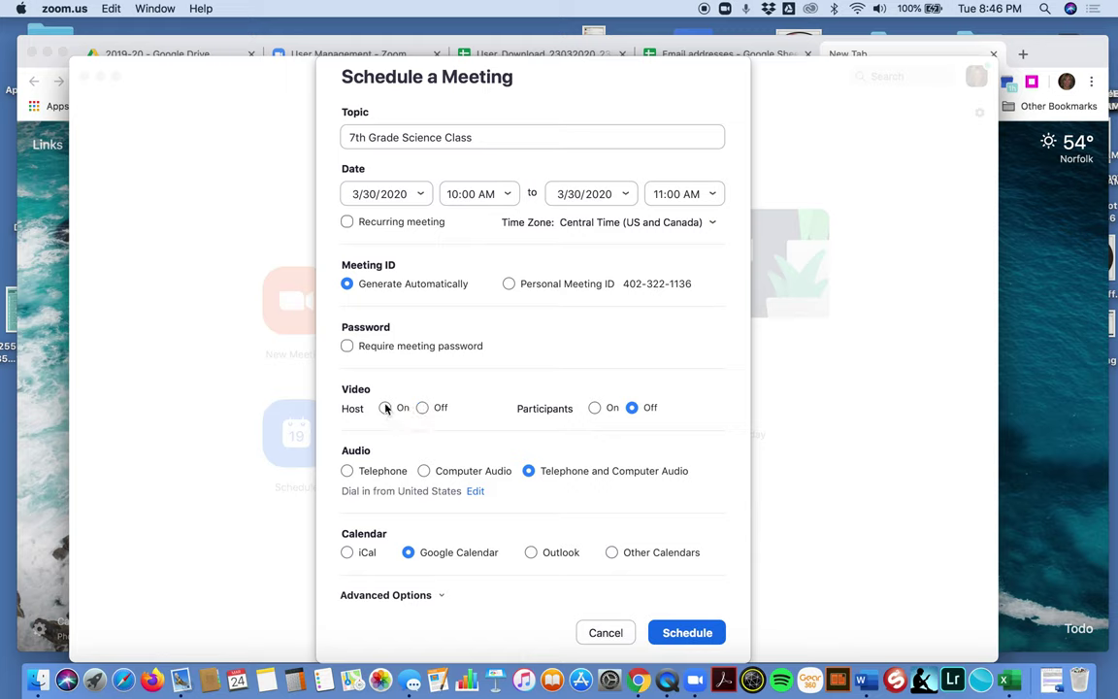
{"action": "left_click", "coordinate": [595, 409]}
{"action": "left_click", "coordinate": [424, 471]}
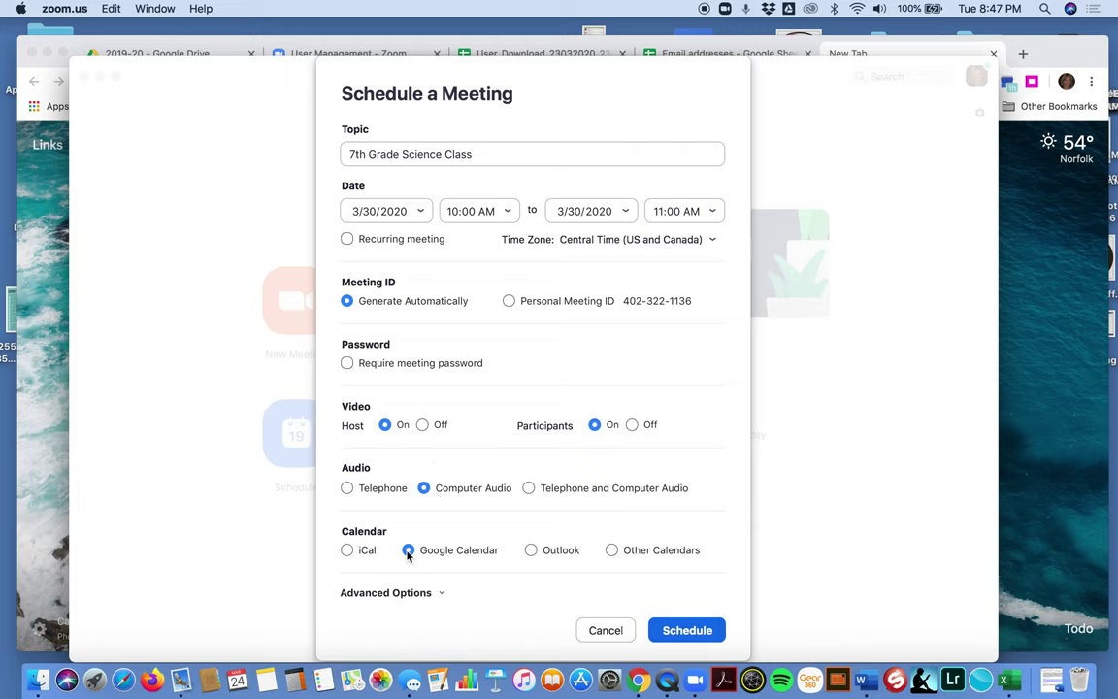
{"action": "left_click", "coordinate": [443, 593]}
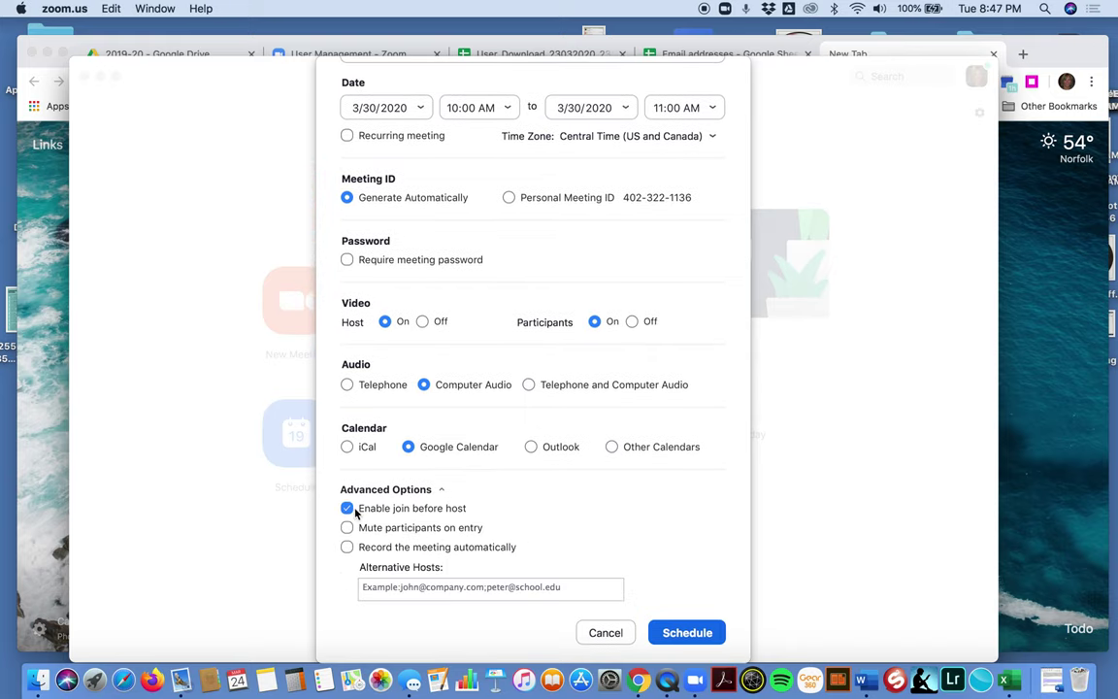
{"action": "left_click", "coordinate": [692, 633]}
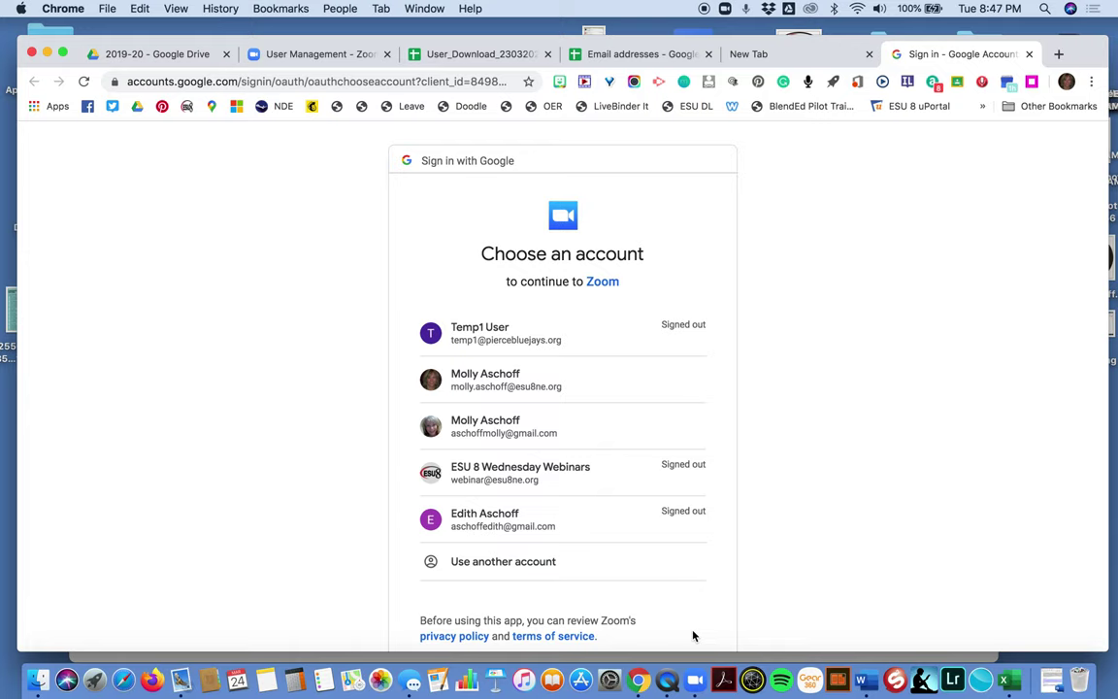
Step: Choose the school Google account and allow Zoom access to its calendars
{"action": "left_click", "coordinate": [514, 393]}
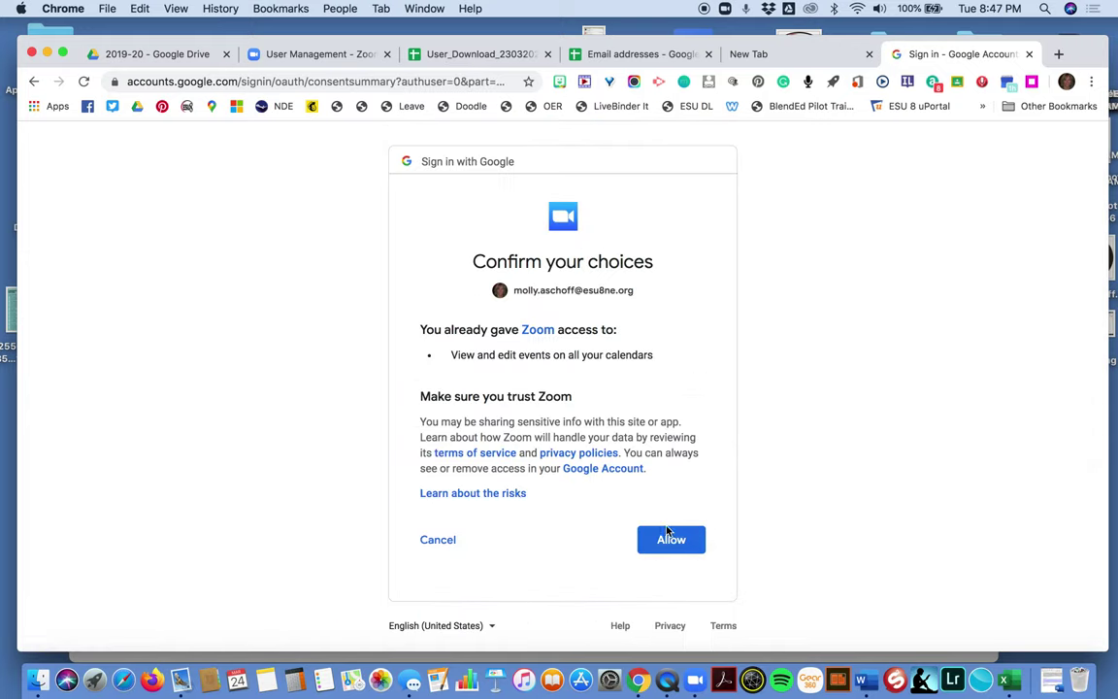
{"action": "left_click", "coordinate": [674, 544]}
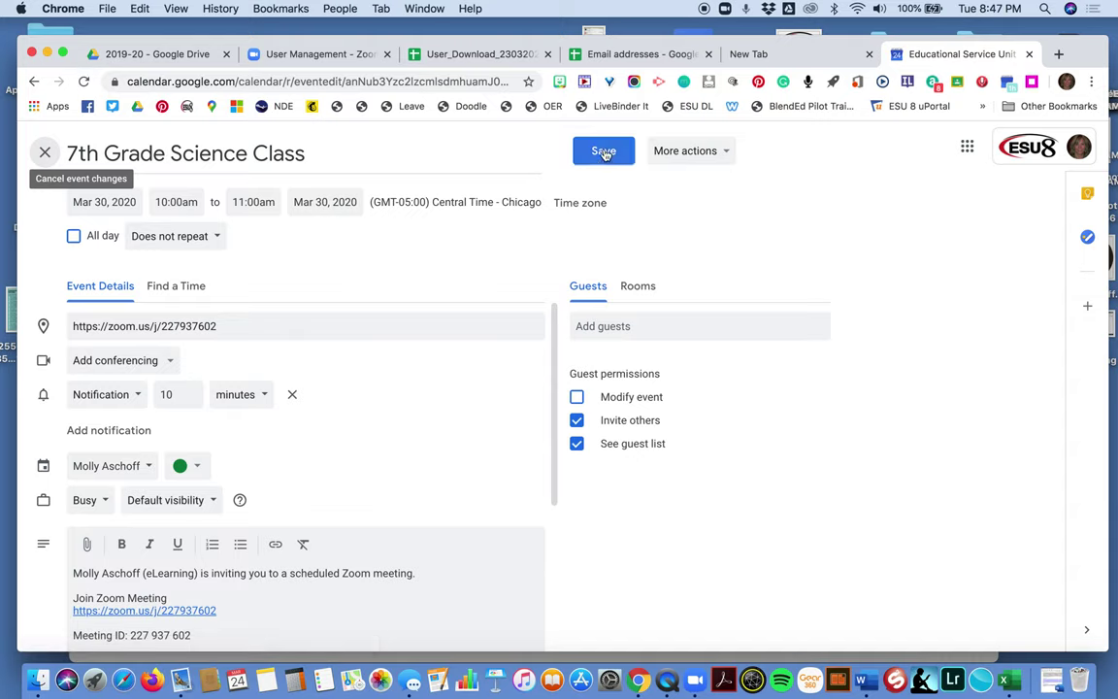
Step: Select the Join Zoom Meeting link through the Meeting ID lines in the event description
{"action": "scroll", "coordinate": [495, 469], "scroll_direction": "down", "scroll_amount": 3}
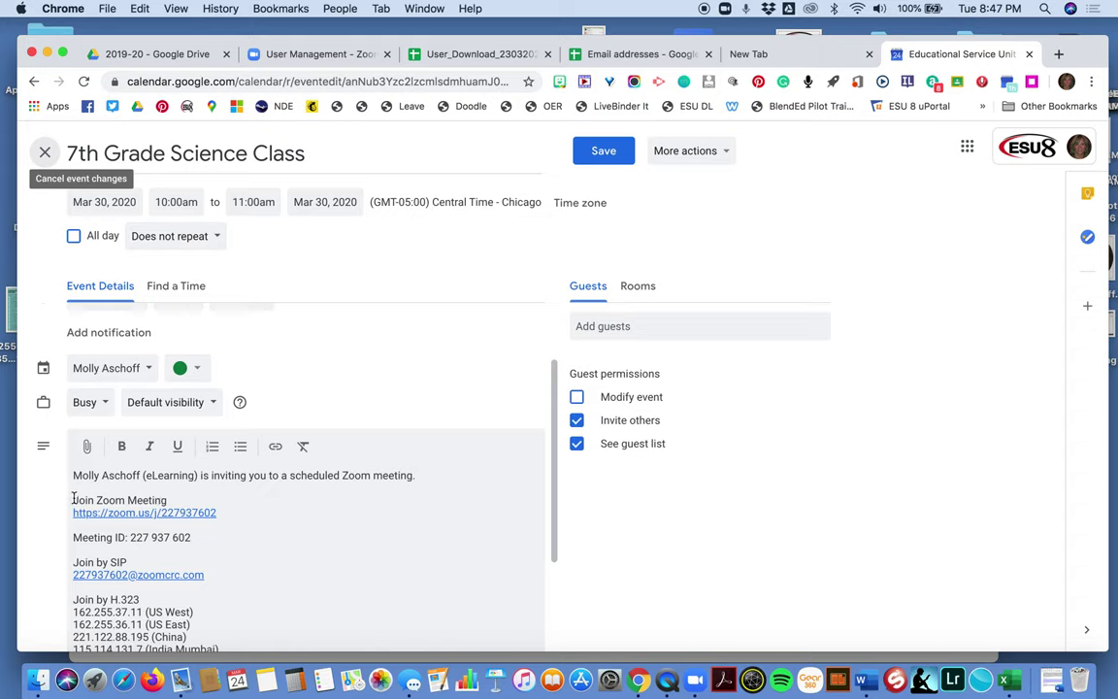
{"action": "left_click_drag", "start_coordinate": [73, 498], "coordinate": [222, 522]}
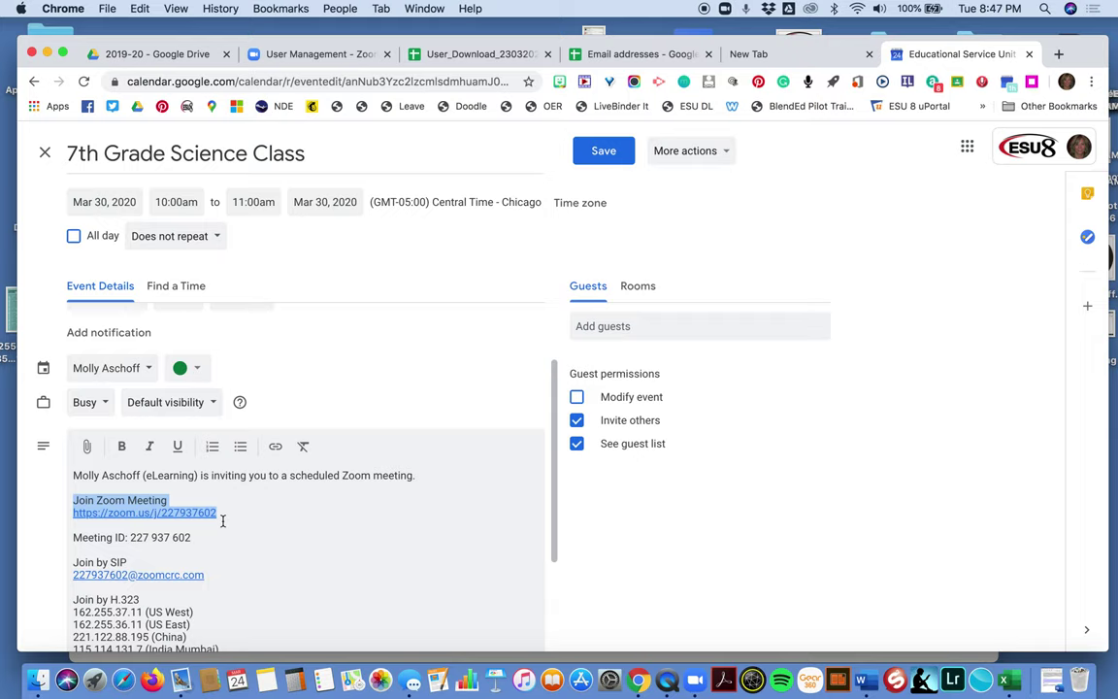
{"action": "mouse_move", "coordinate": [223, 521]}
{"action": "left_mouse_down"}
{"action": "mouse_move", "coordinate": [215, 541]}
{"action": "mouse_move", "coordinate": [217, 521]}
{"action": "left_mouse_up"}
{"action": "left_click", "coordinate": [217, 529]}
{"action": "mouse_move", "coordinate": [73, 501]}
{"action": "left_mouse_down"}
{"action": "mouse_move", "coordinate": [220, 516]}
{"action": "mouse_move", "coordinate": [200, 542]}
{"action": "left_mouse_up"}
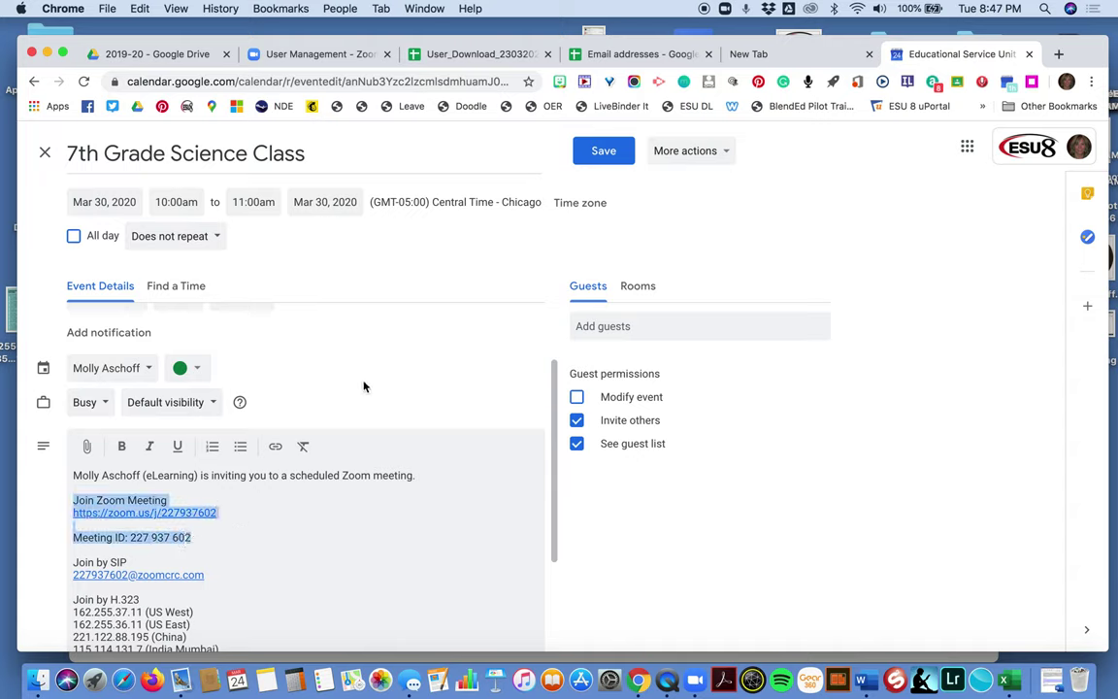
{"action": "scroll", "coordinate": [320, 379], "scroll_direction": "up", "scroll_amount": 2}
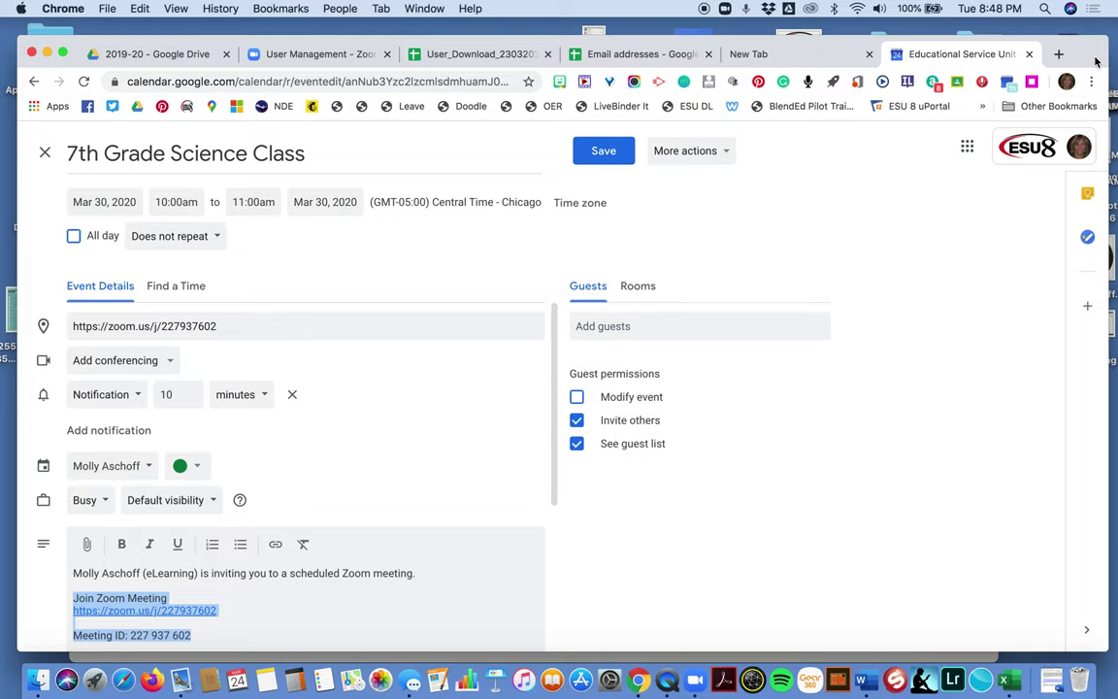
Step: In Zoom's Meetings tab, show the 7th Grade Science Class details and invitation
{"action": "left_click", "coordinate": [693, 682]}
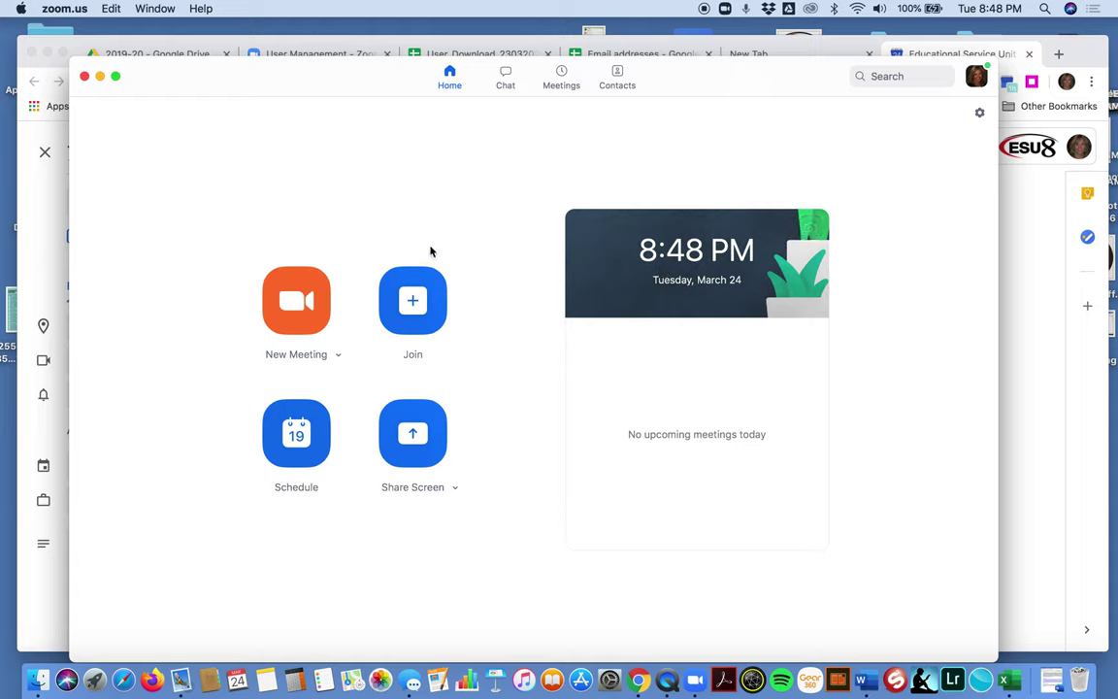
{"action": "left_click", "coordinate": [561, 78]}
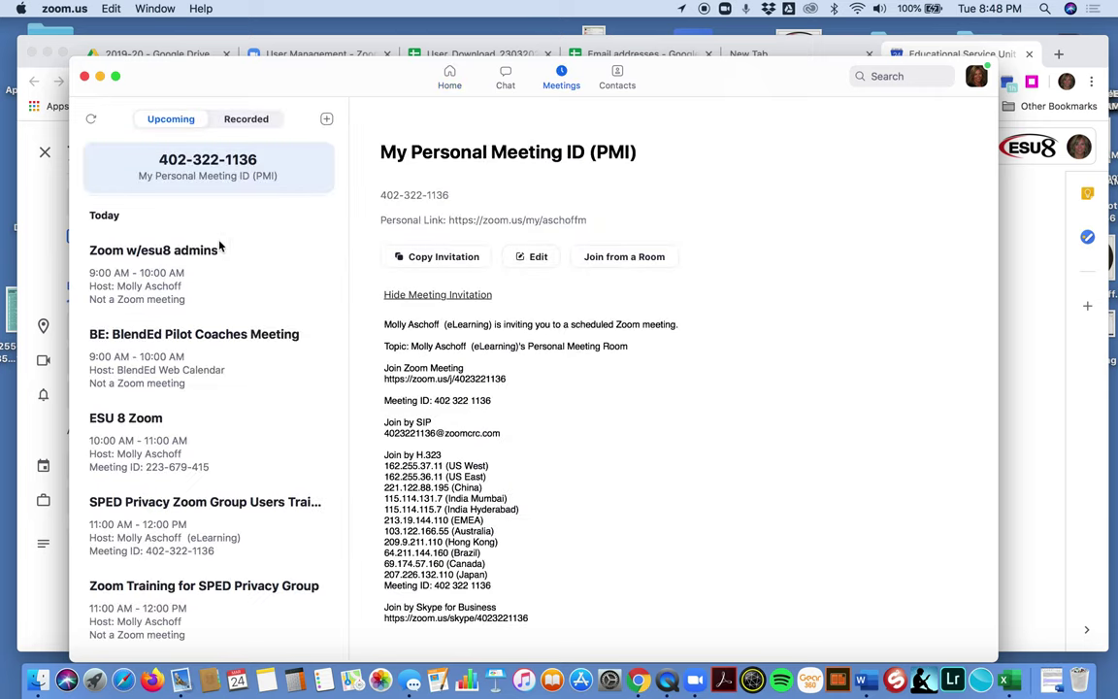
{"action": "scroll", "coordinate": [223, 500], "scroll_direction": "down", "scroll_amount": 5}
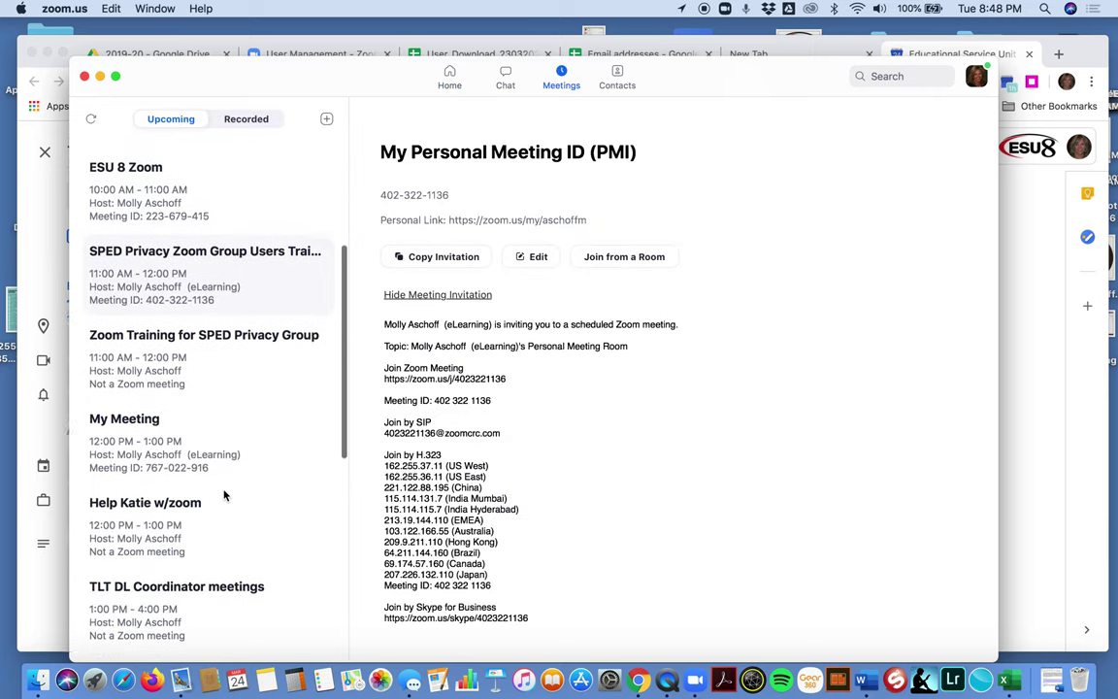
{"action": "scroll", "coordinate": [224, 495], "scroll_direction": "down", "scroll_amount": 6}
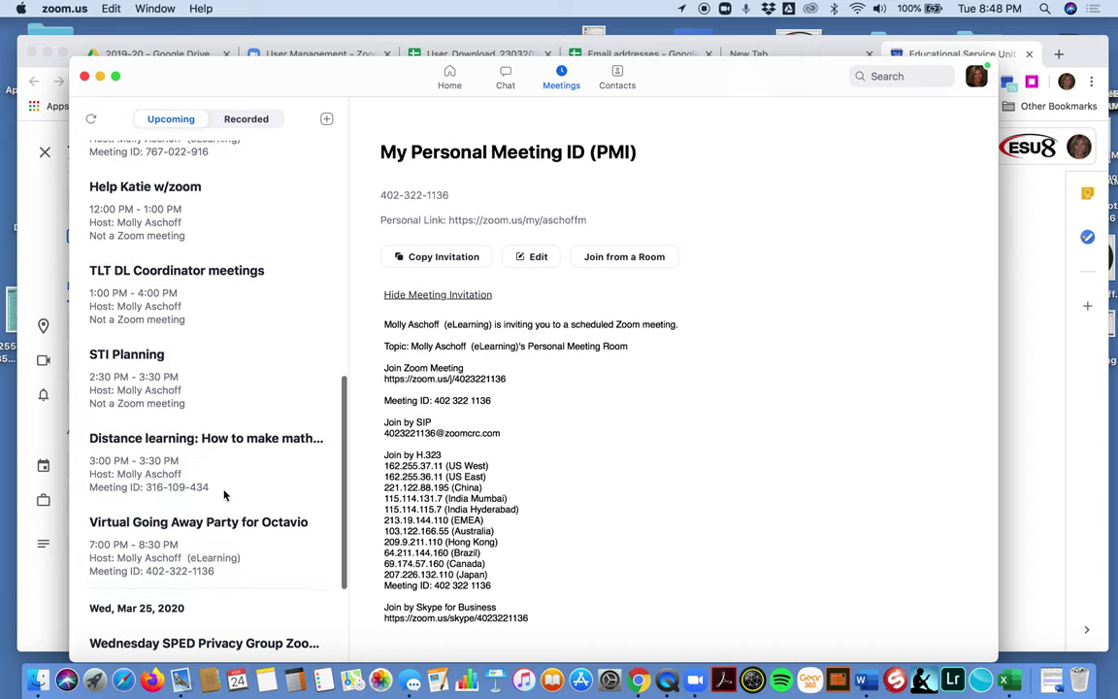
{"action": "scroll", "coordinate": [223, 495], "scroll_direction": "down", "scroll_amount": 3}
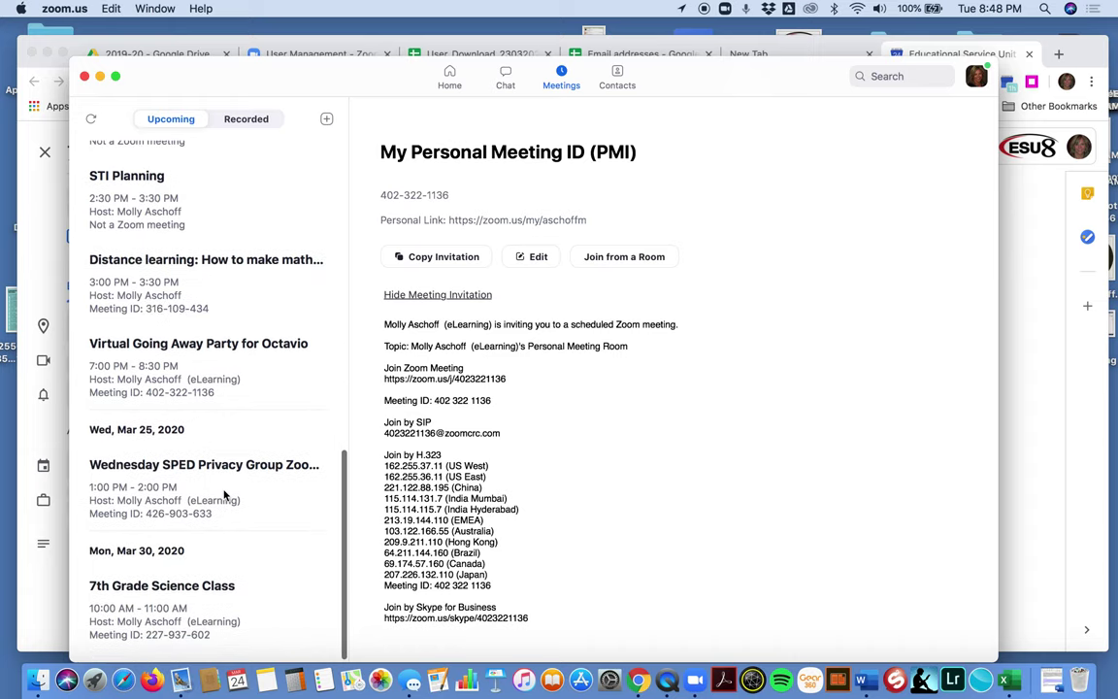
{"action": "left_click", "coordinate": [215, 606]}
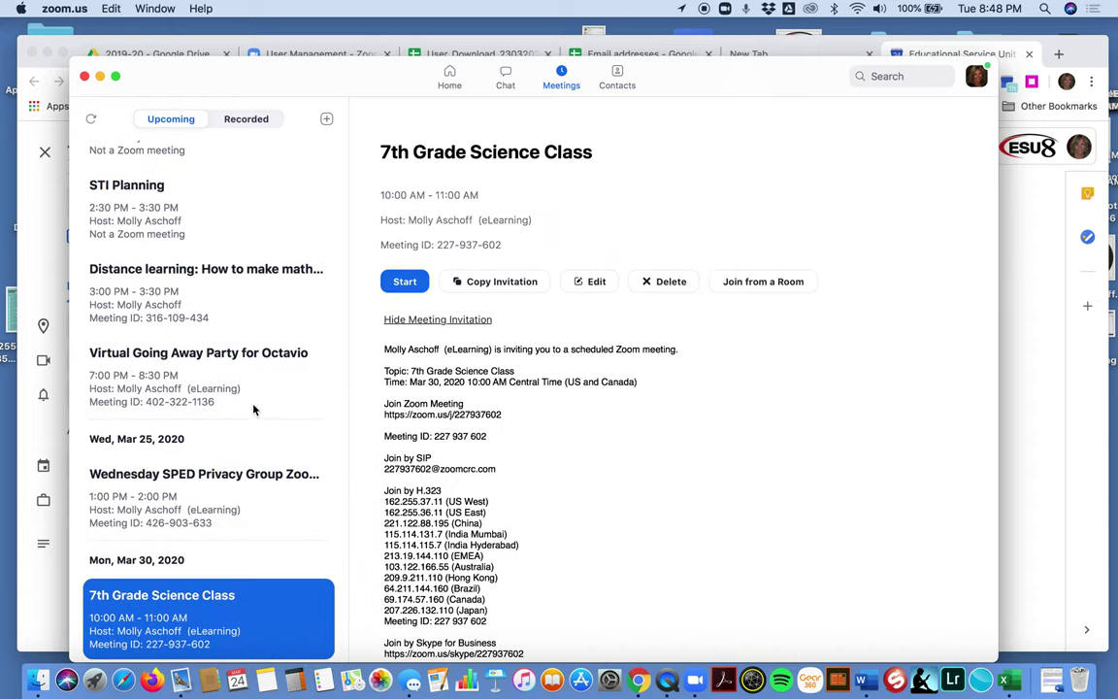
{"action": "left_click", "coordinate": [412, 321]}
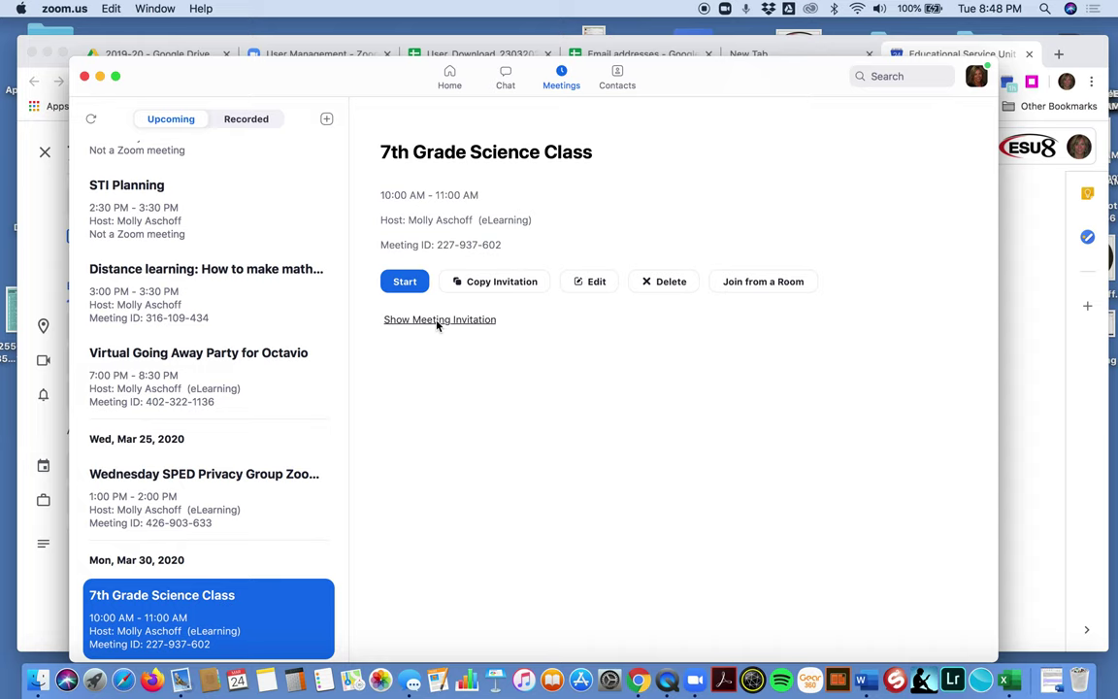
{"action": "left_click", "coordinate": [437, 320]}
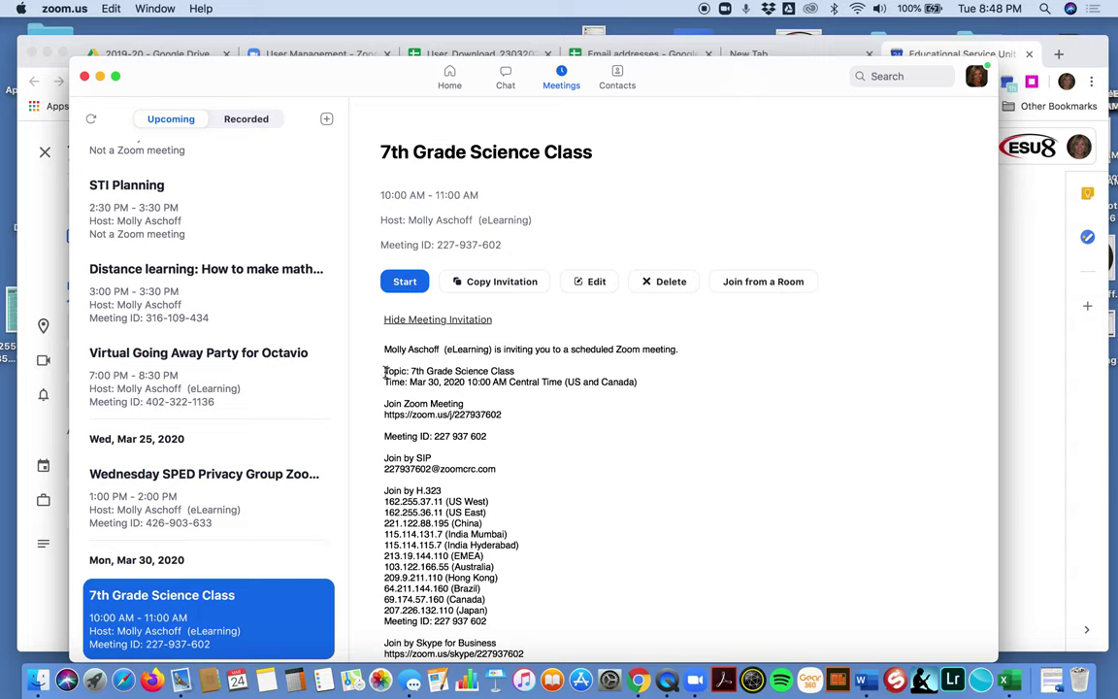
{"action": "mouse_move", "coordinate": [382, 404]}
{"action": "left_mouse_down"}
{"action": "mouse_move", "coordinate": [497, 424]}
{"action": "mouse_move", "coordinate": [493, 436]}
{"action": "left_mouse_up"}
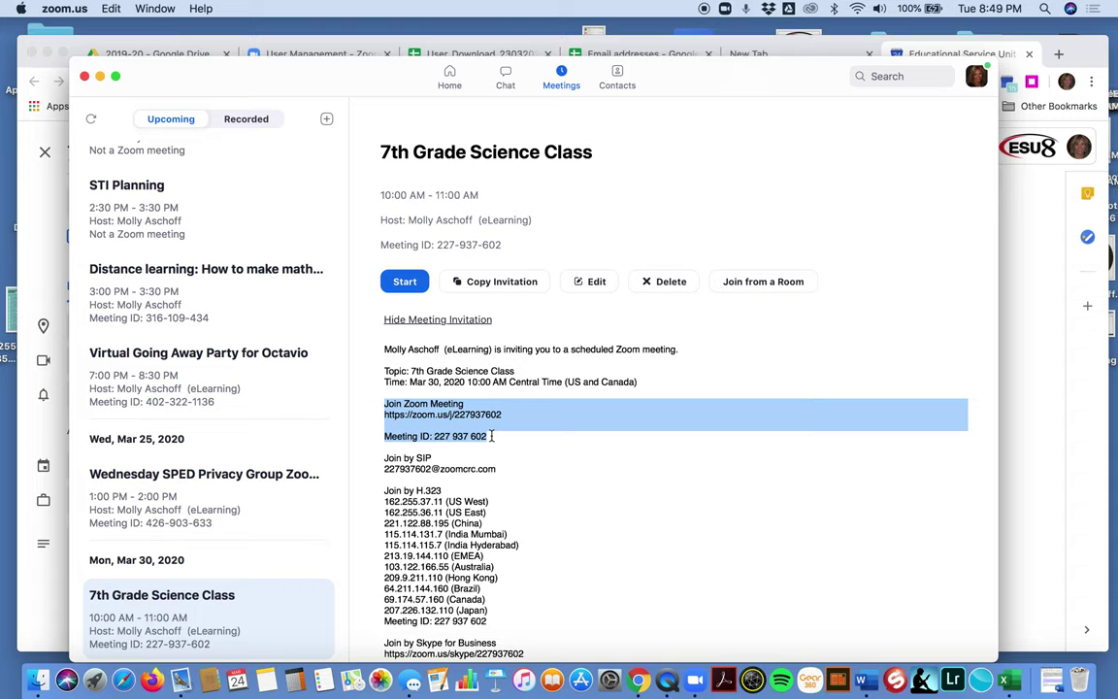
{"action": "left_click", "coordinate": [531, 402]}
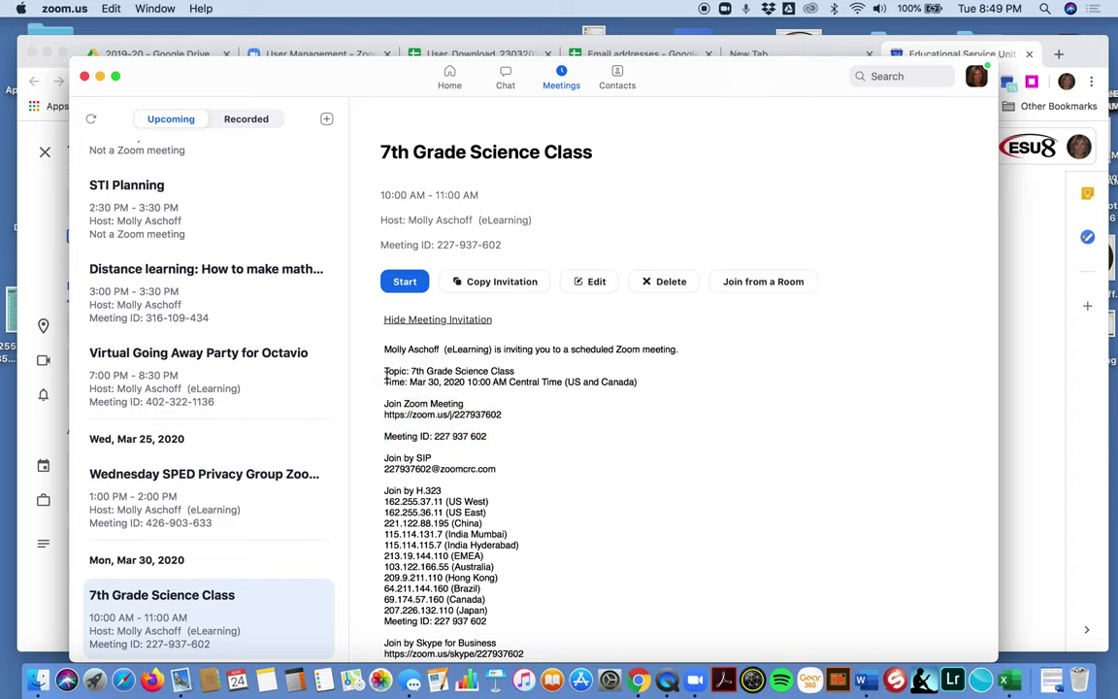
{"action": "mouse_move", "coordinate": [385, 382]}
{"action": "left_mouse_down"}
{"action": "mouse_move", "coordinate": [465, 390]}
{"action": "mouse_move", "coordinate": [518, 413]}
{"action": "left_mouse_up"}
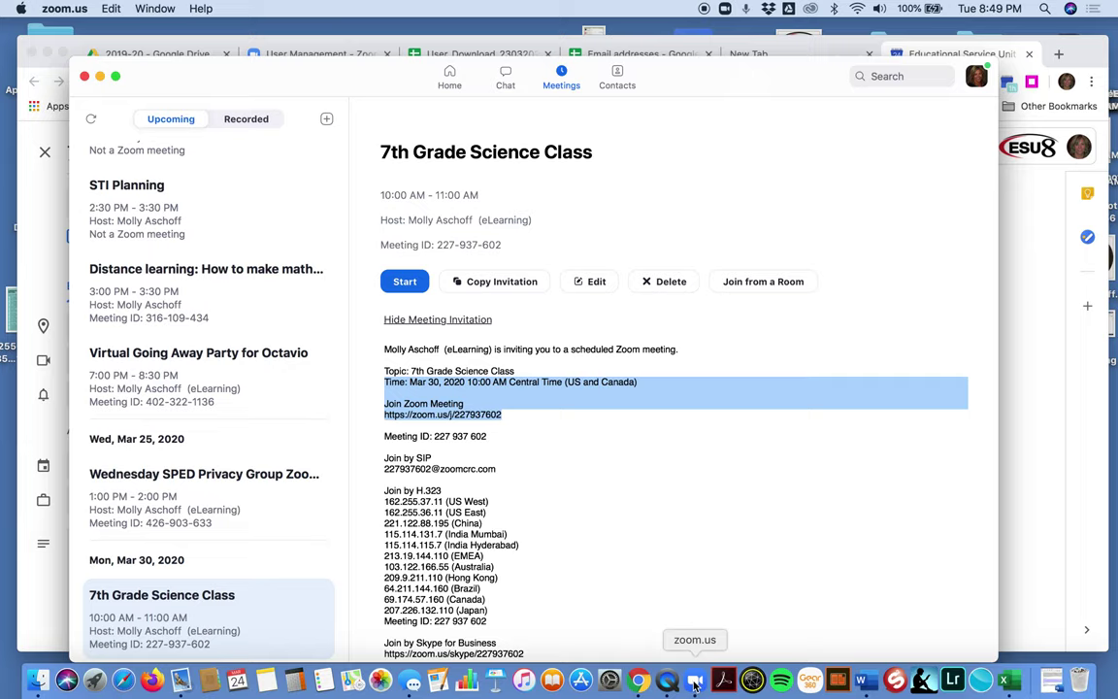
Step: Return to Zoom's Home screen and open the Join a Meeting window
{"action": "left_click", "coordinate": [449, 78]}
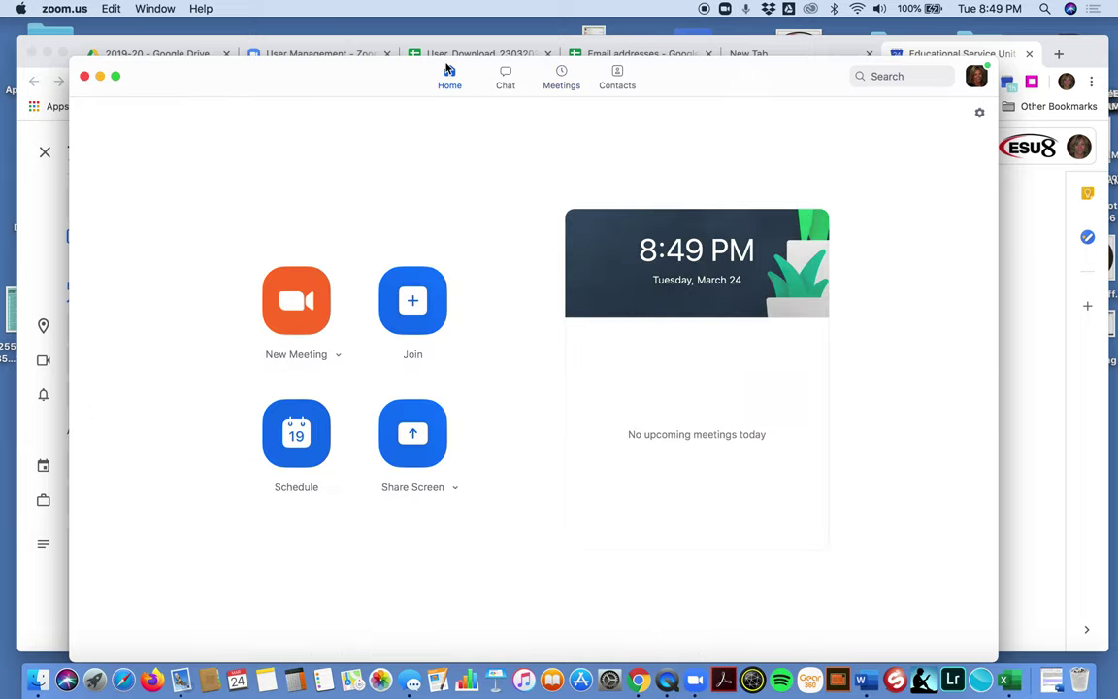
{"action": "left_click", "coordinate": [417, 301]}
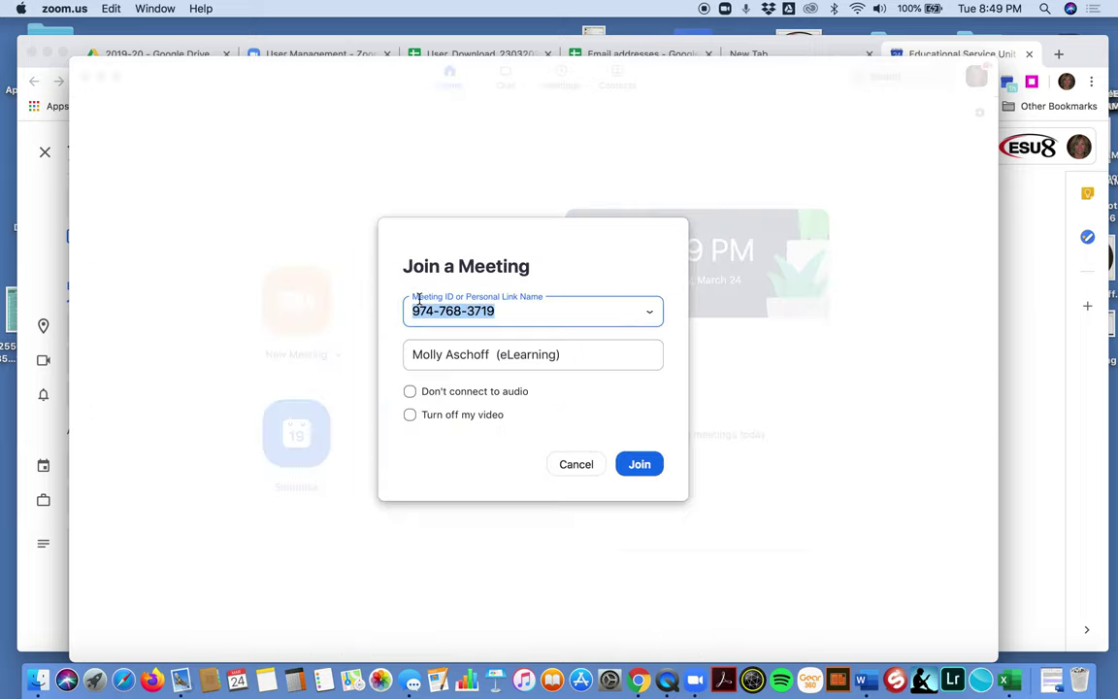